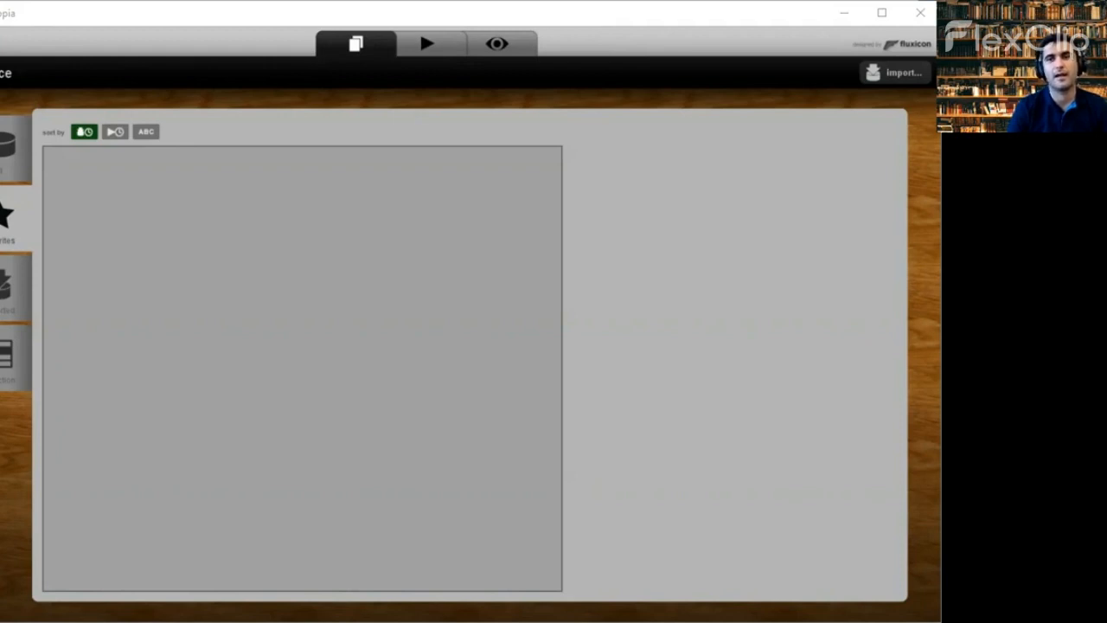
- Import the Road1.xes event log
click(876, 80)
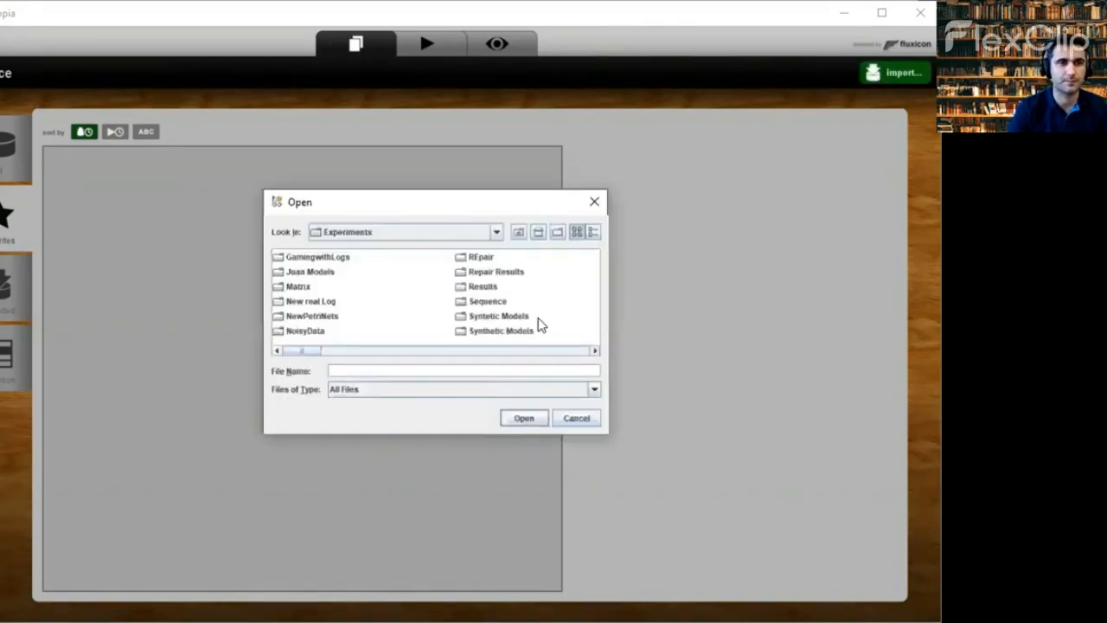
click(461, 368)
text(Road1.xes)
click(519, 418)
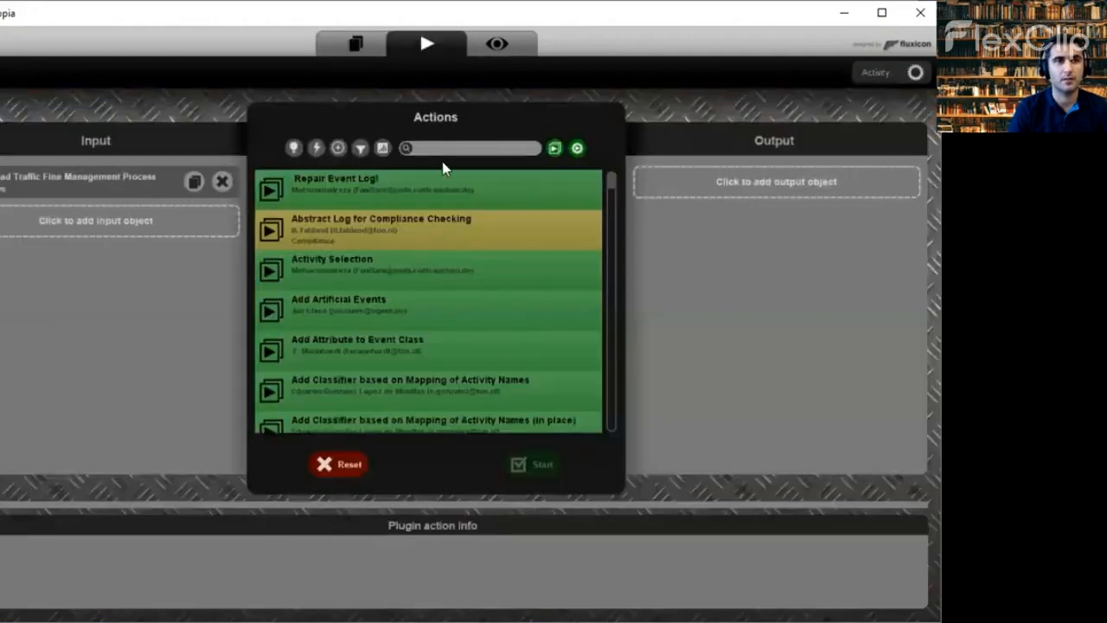
- Mine a Petri net with Inductive Miner, then start Alignment Approximator on the net and log
click(442, 150)
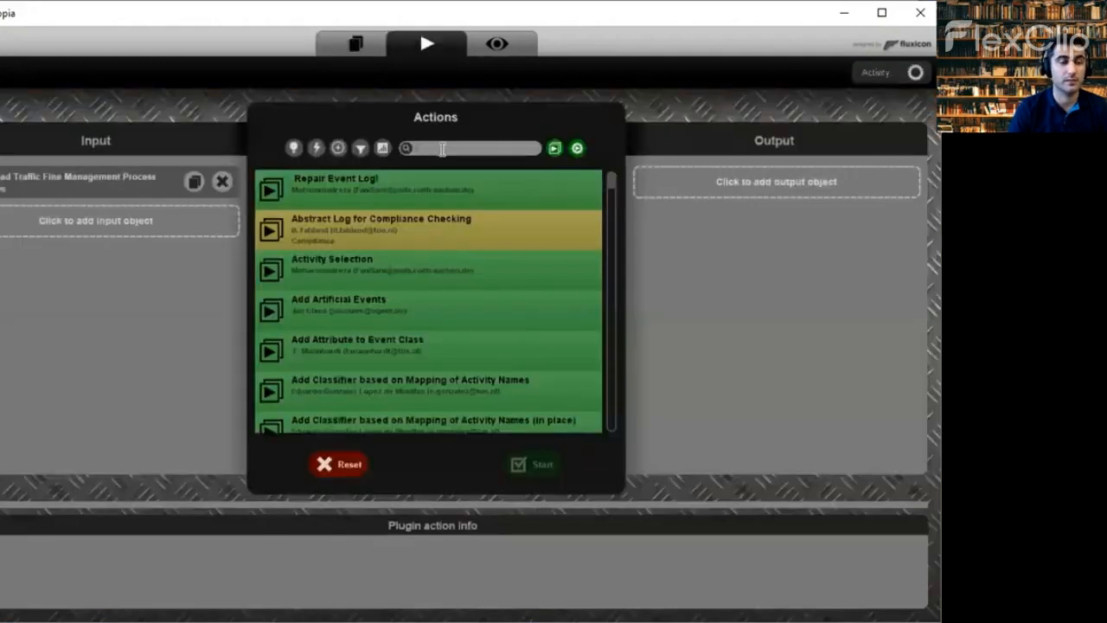
text(induc)
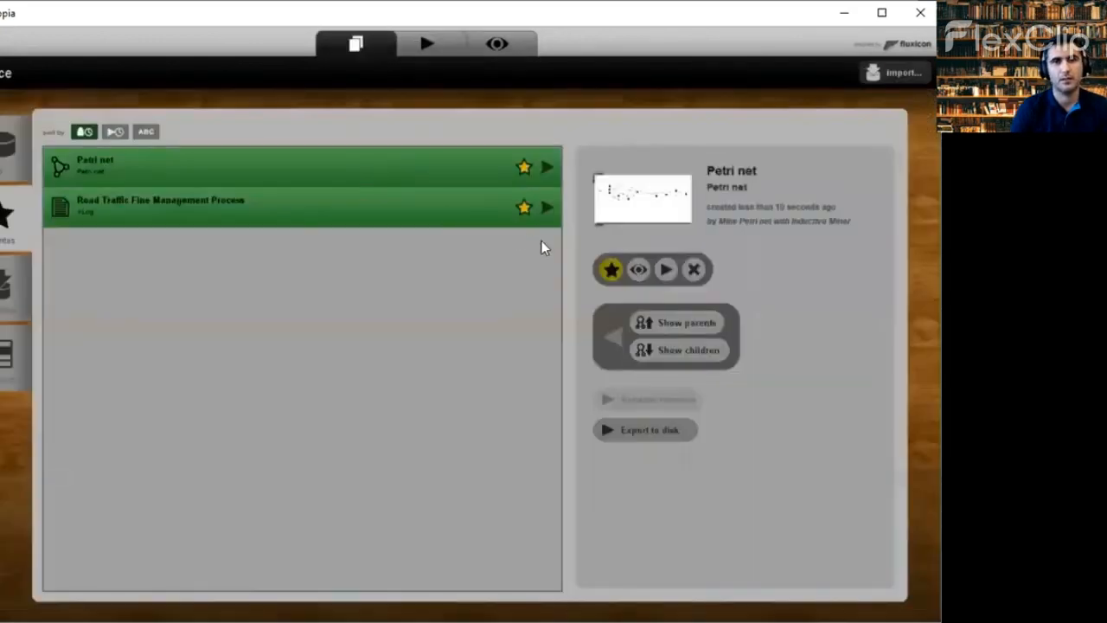
click(667, 271)
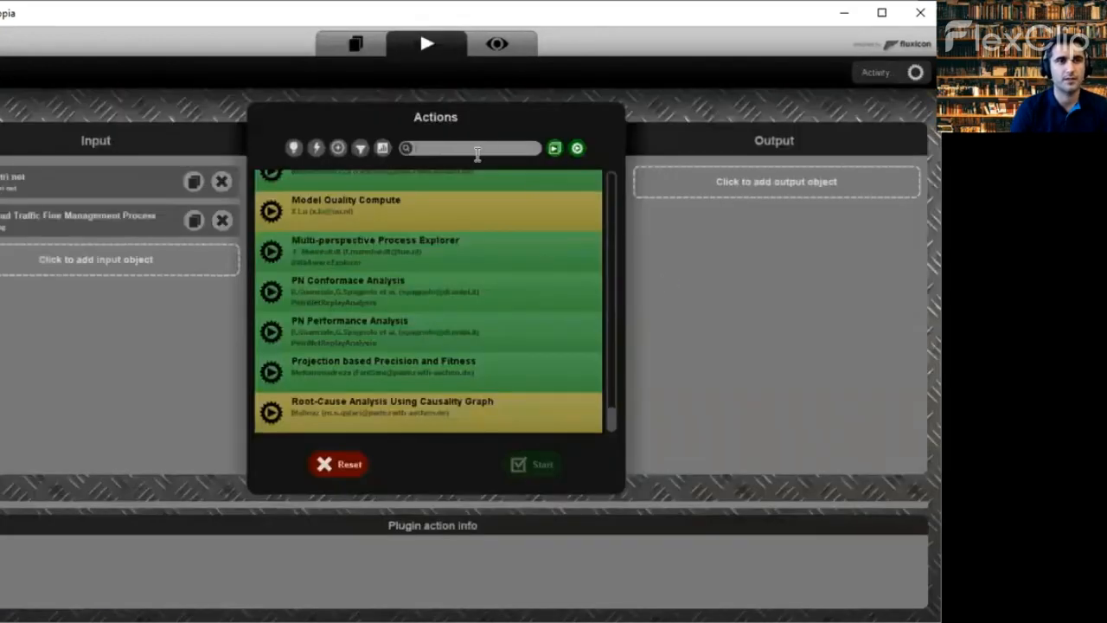
text(alignment)
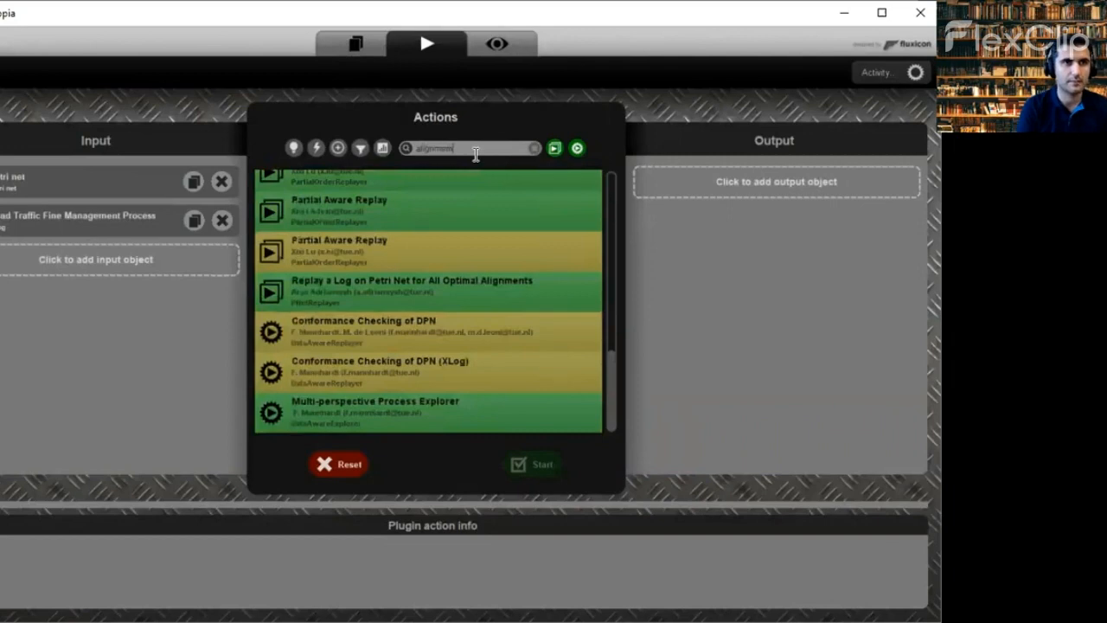
text( ap)
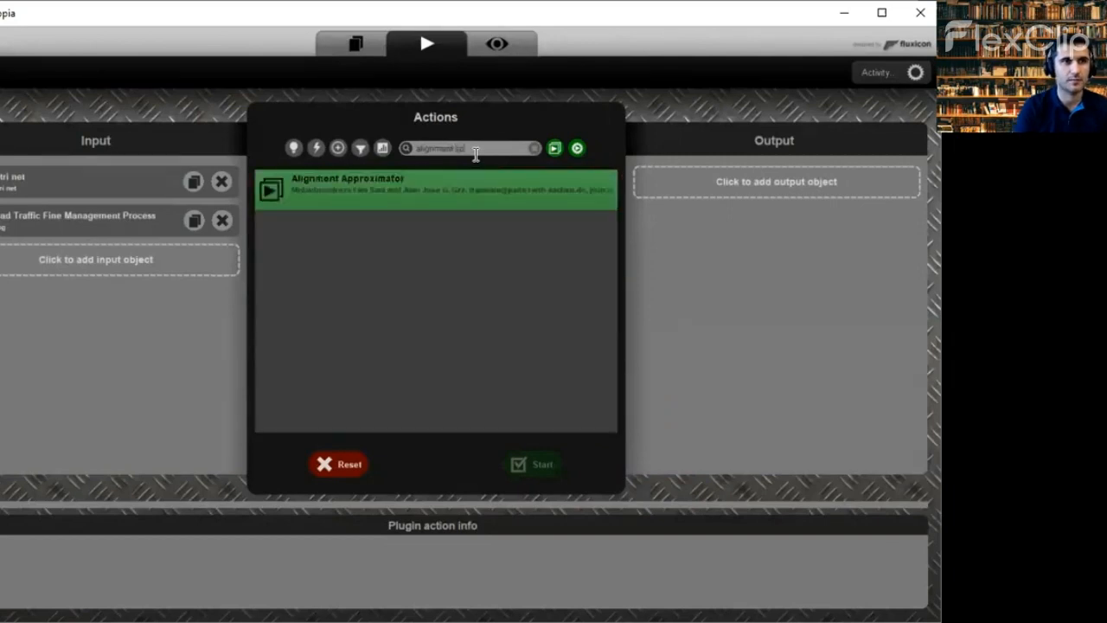
click(356, 183)
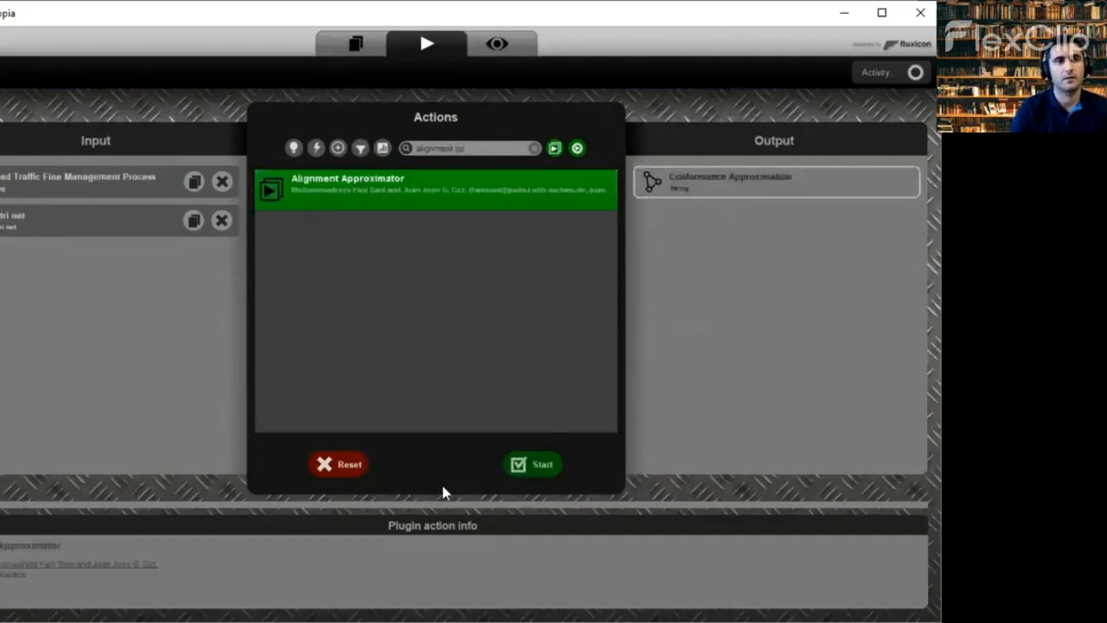
click(526, 463)
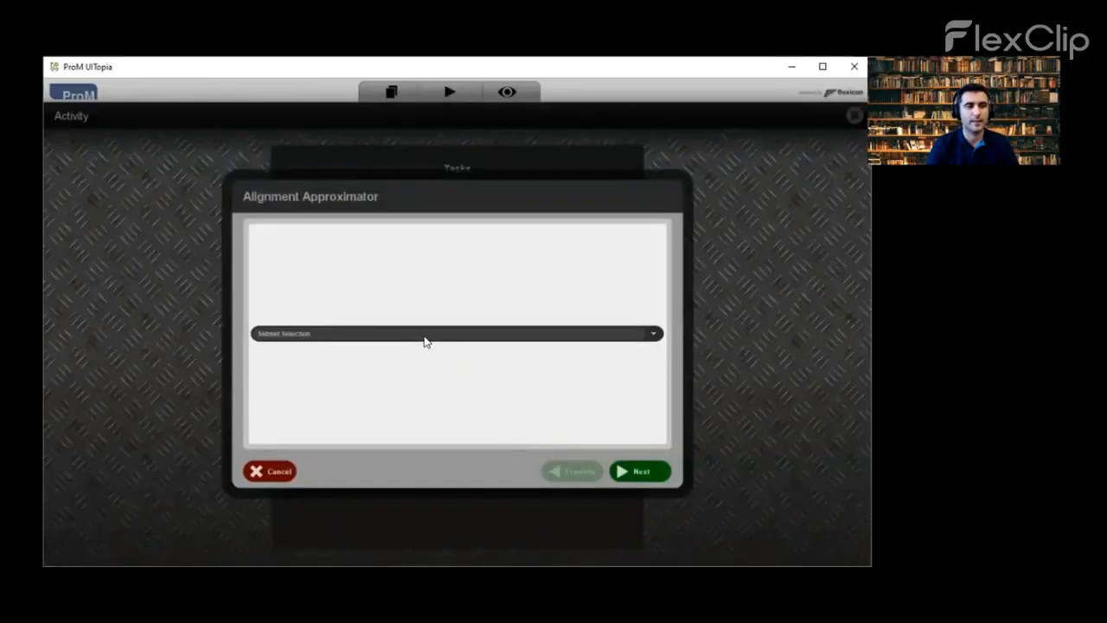
- Run Subset Selection approximation with 10% of variants, Frequency strategy and Levenstein increments
click(396, 351)
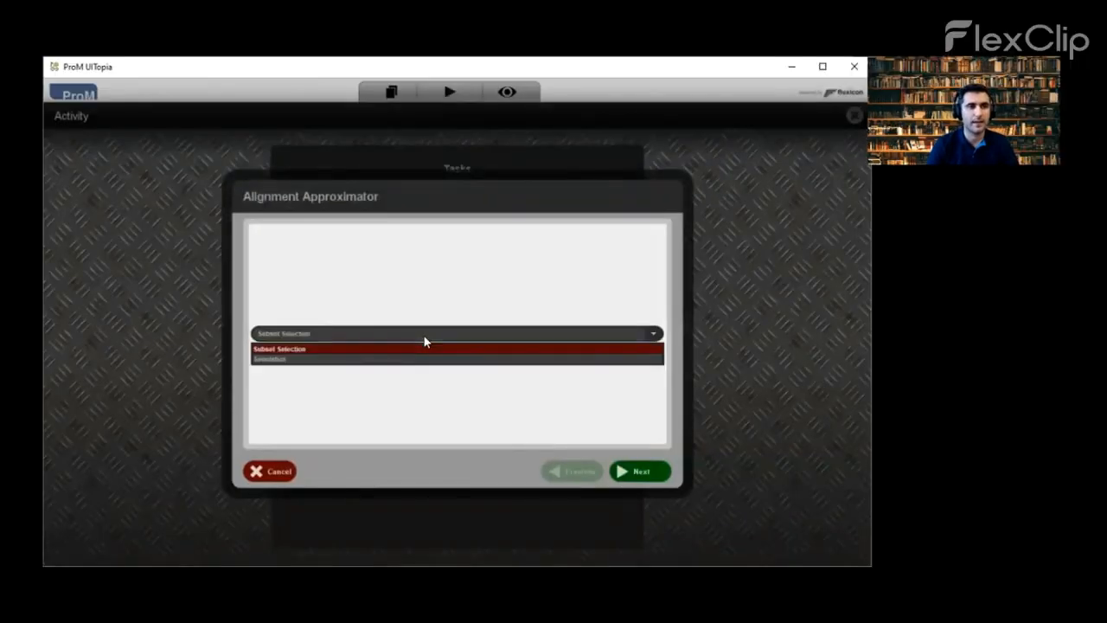
click(299, 347)
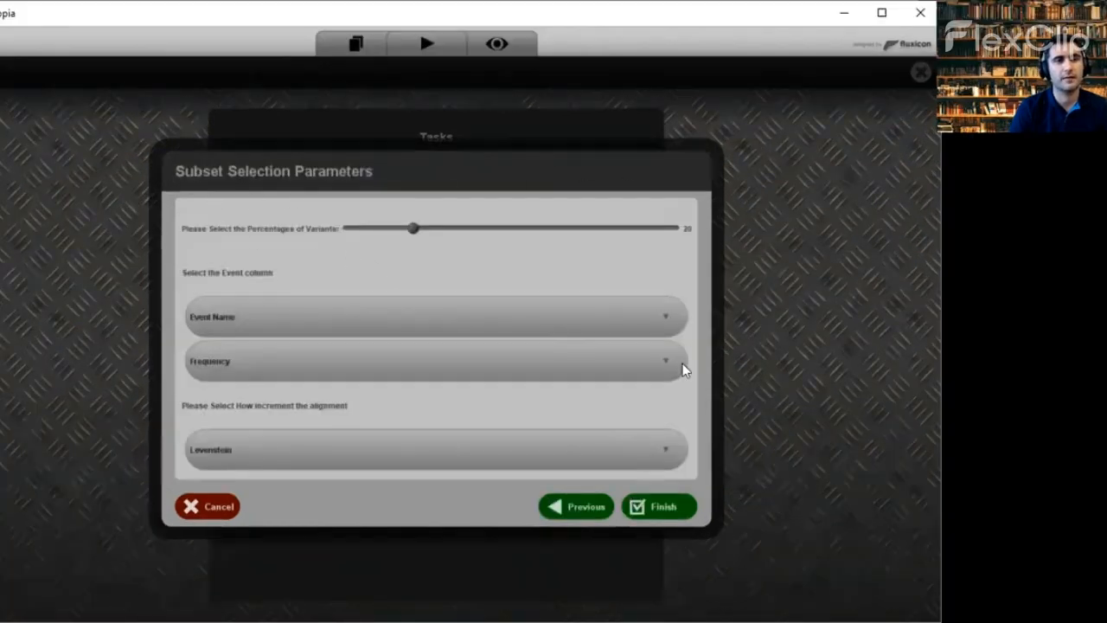
click(350, 455)
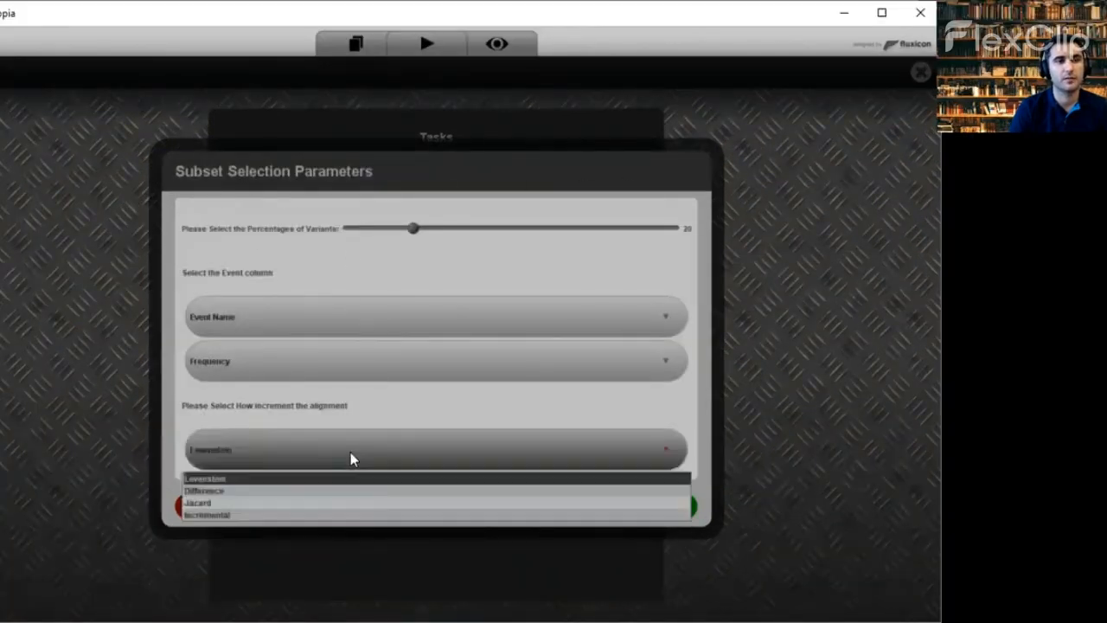
click(245, 478)
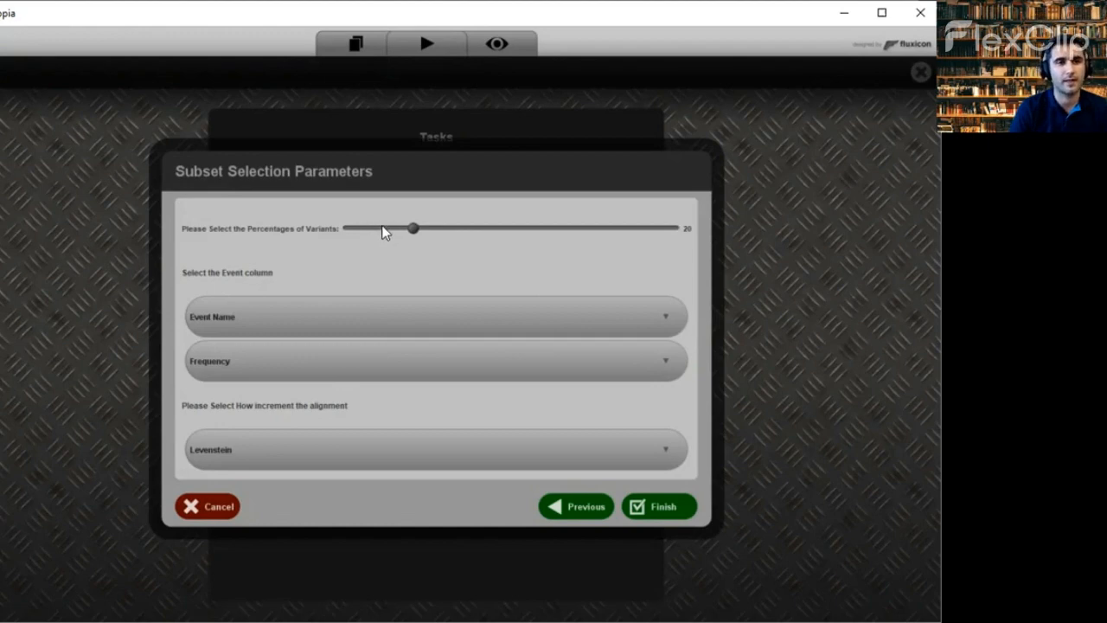
click(381, 228)
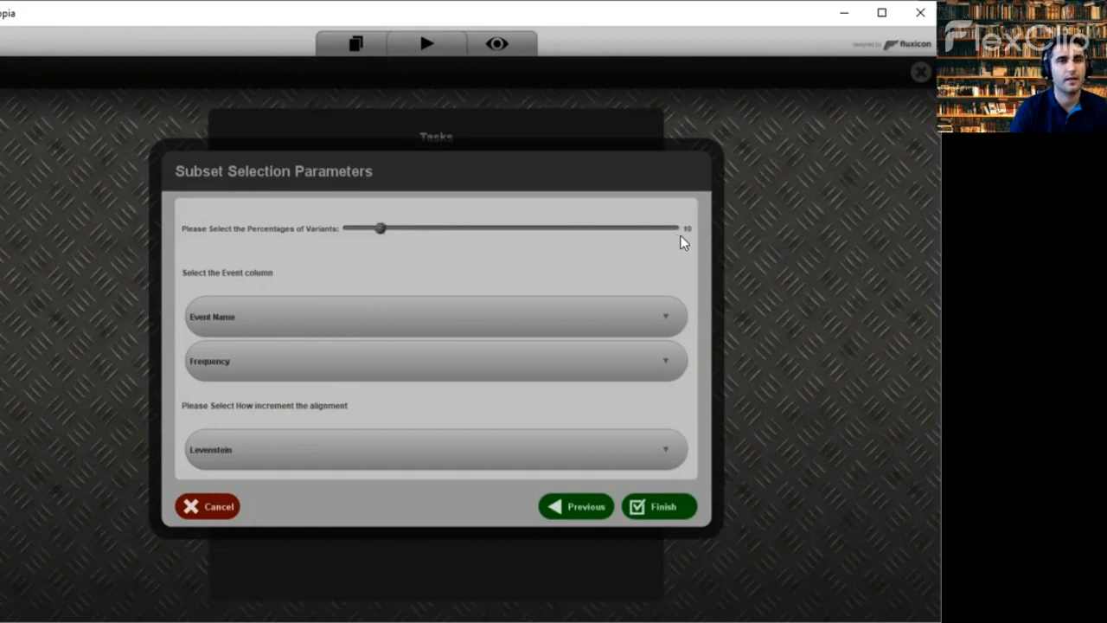
click(306, 362)
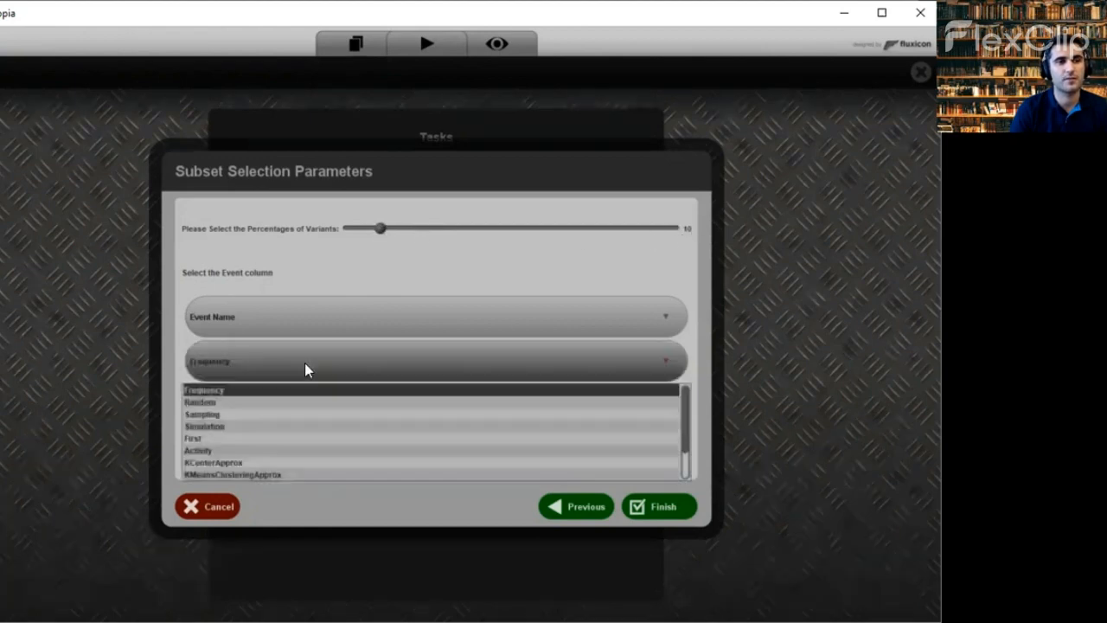
click(268, 389)
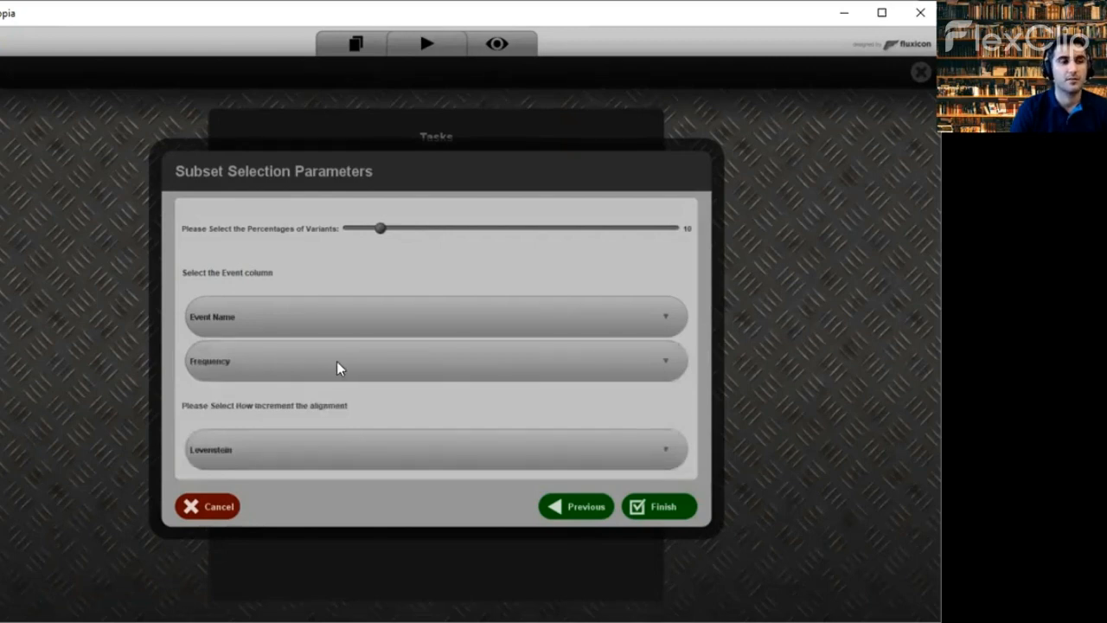
click(645, 507)
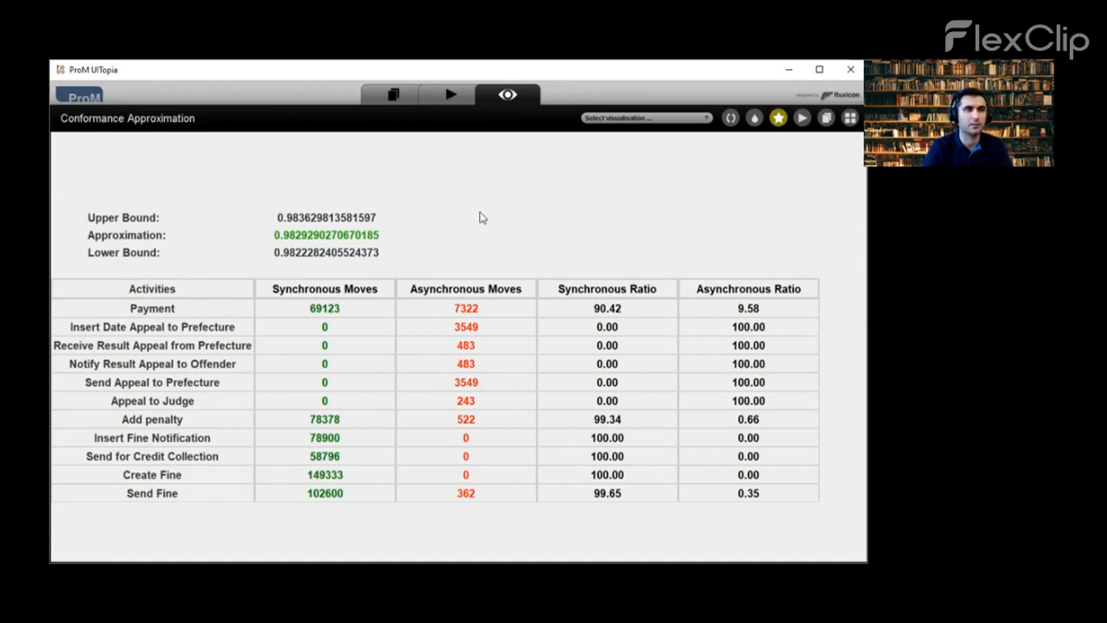
- Relaunch the Alignment Approximator with Simulation as the approximation method
click(446, 95)
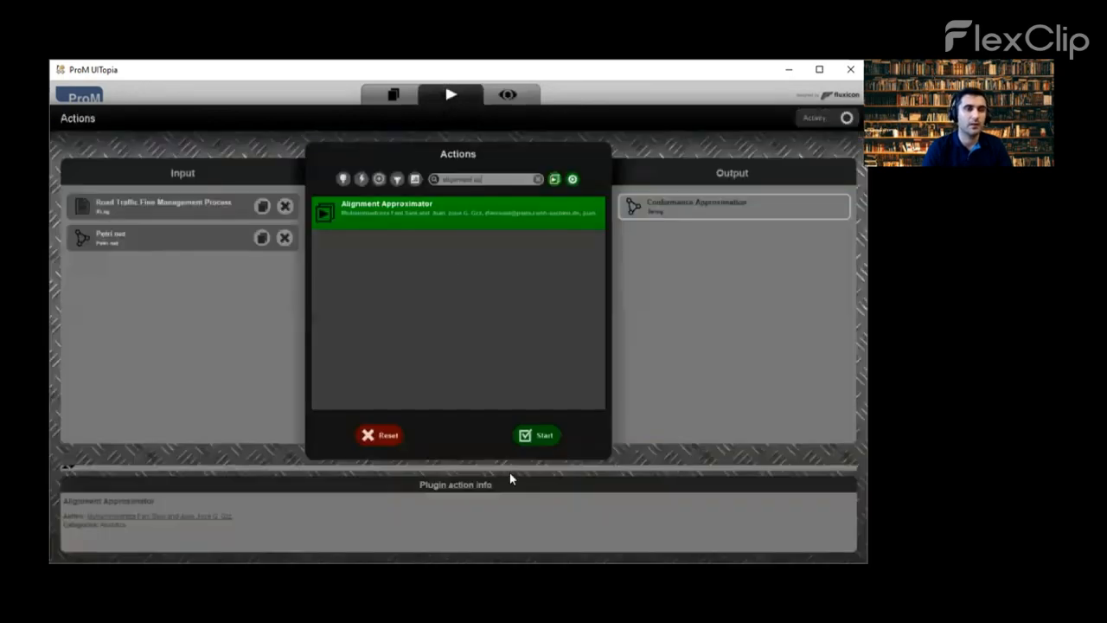
click(543, 441)
click(481, 336)
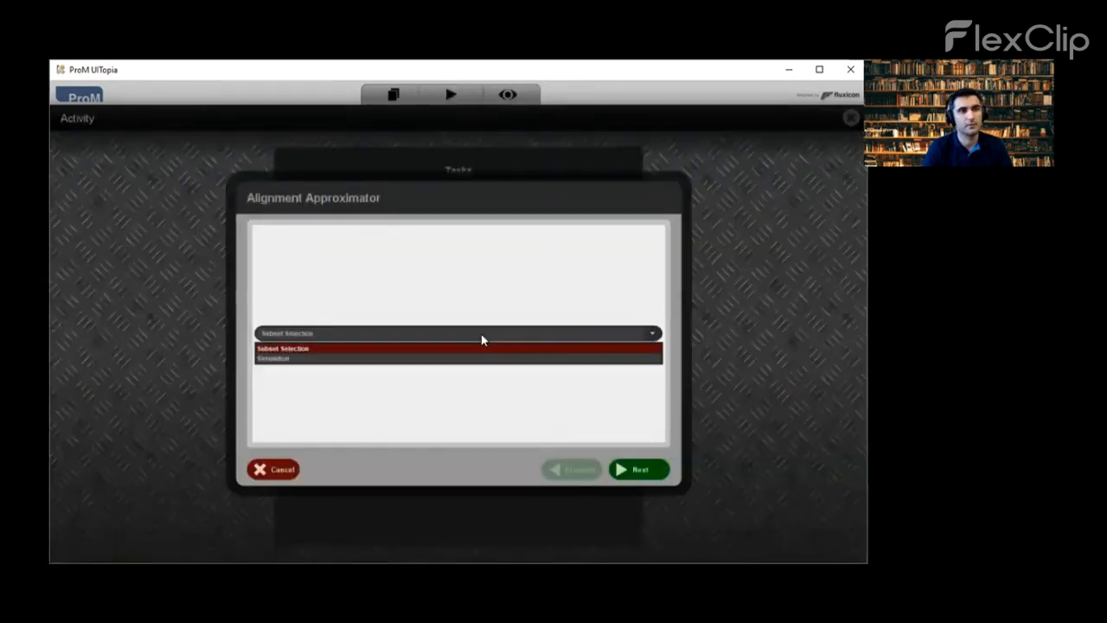
click(458, 358)
click(638, 469)
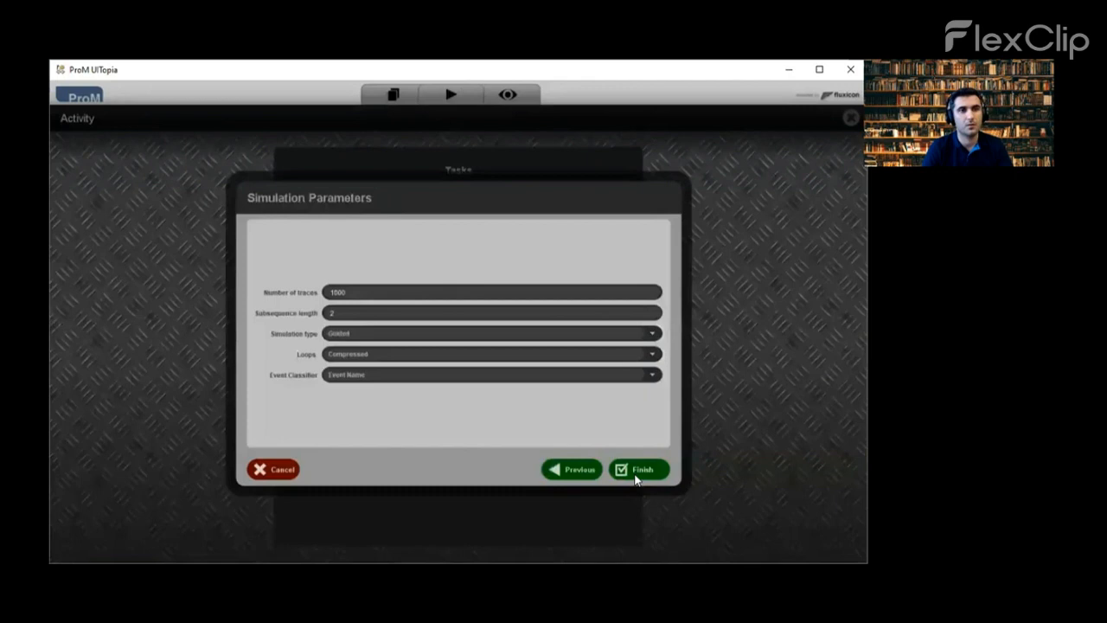
- Set 5000 traces, Guided simulation type and Standard loops, then run the approximation
double_click(353, 291)
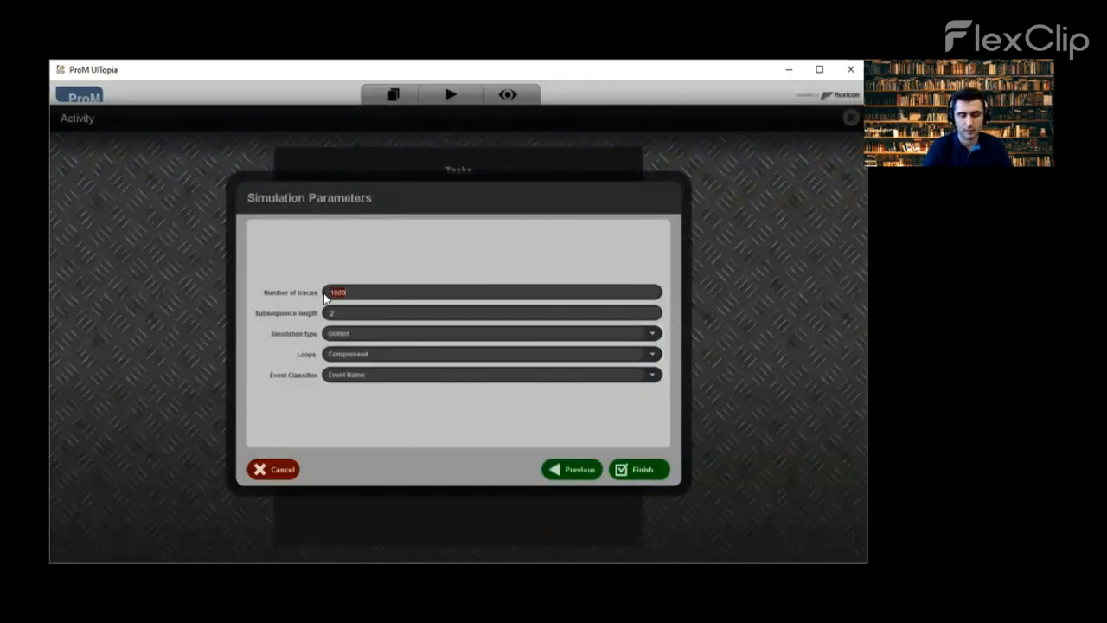
text(5000)
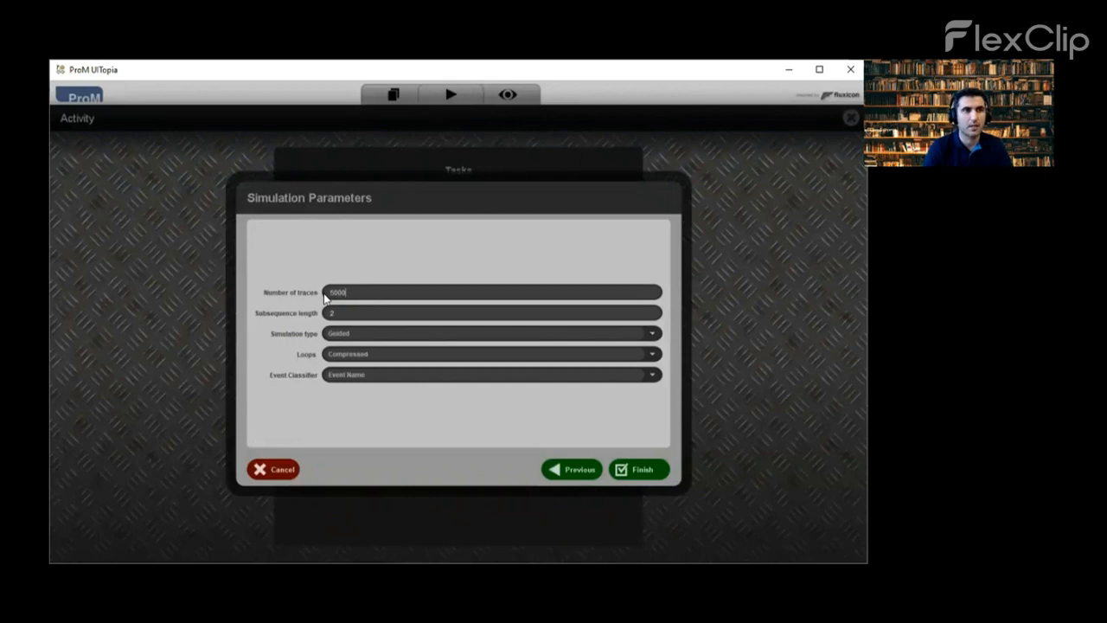
click(358, 336)
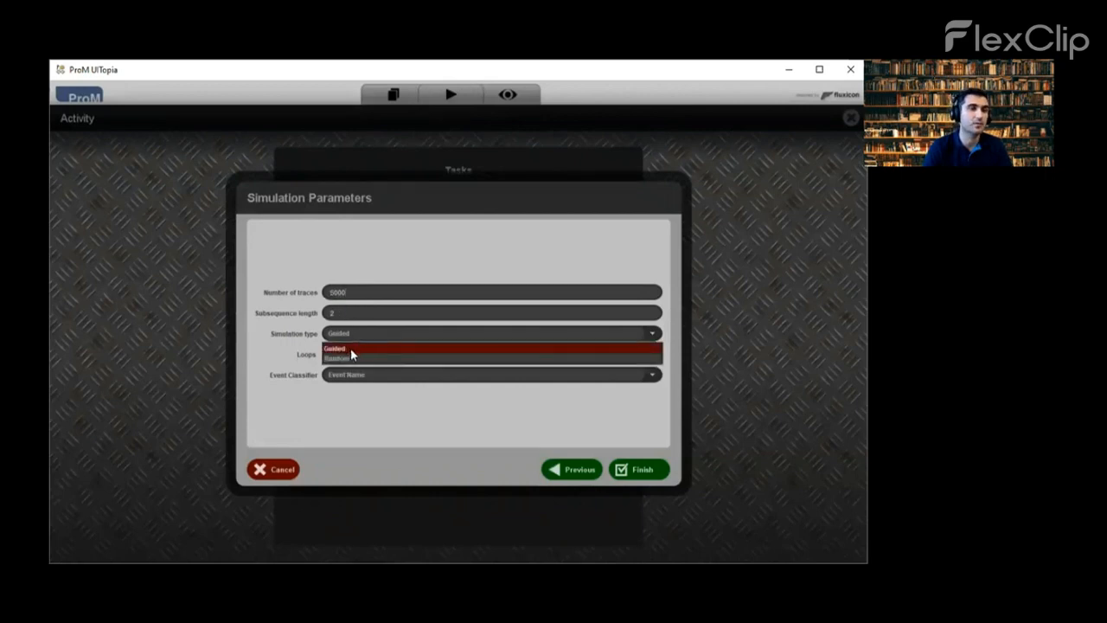
click(351, 357)
click(357, 336)
click(347, 347)
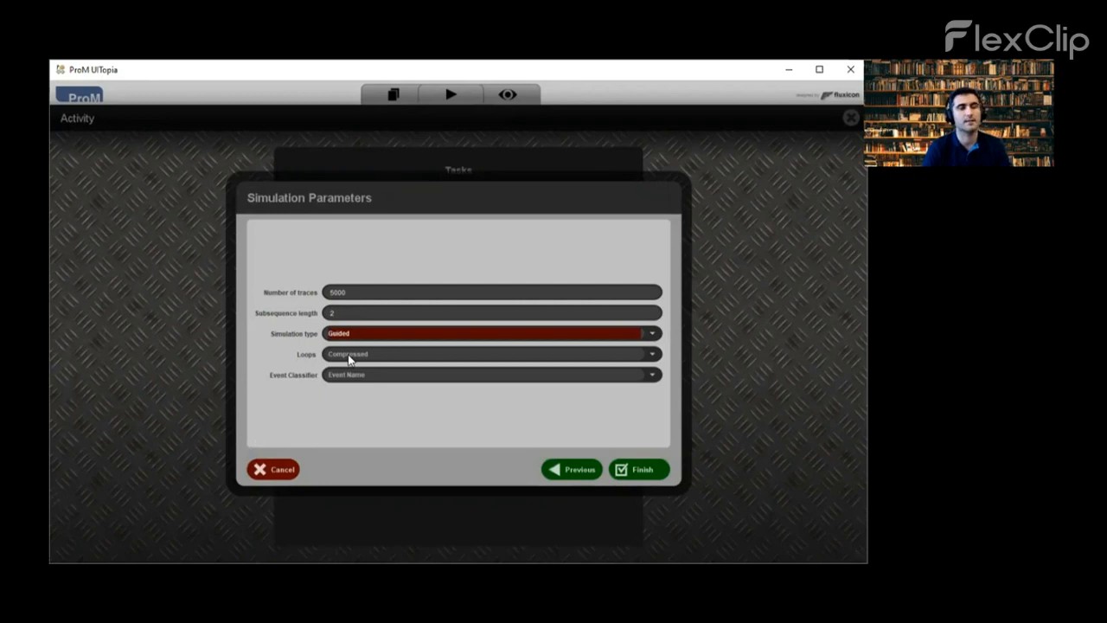
click(349, 357)
click(352, 378)
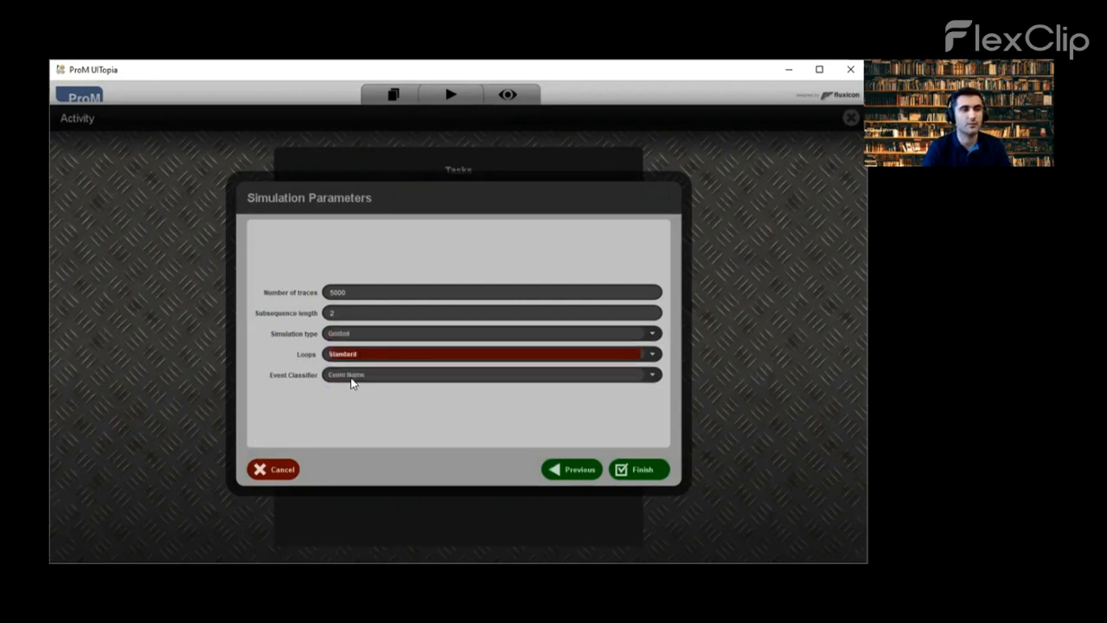
click(638, 468)
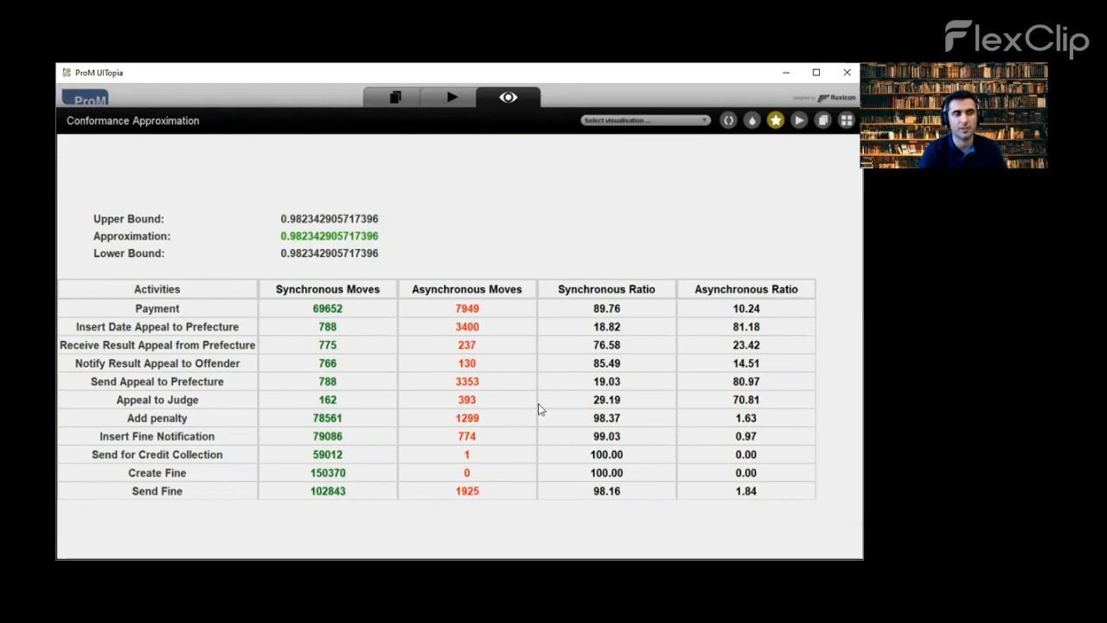
- Return to the workspace and select the Road Traffic Fine Management Process log
click(395, 97)
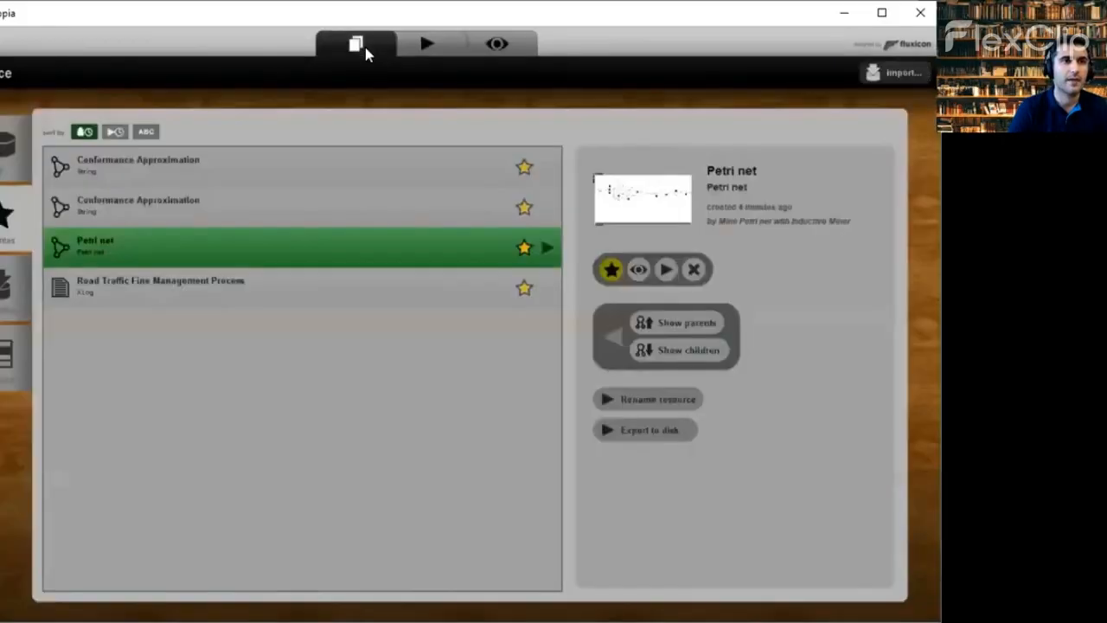
click(308, 292)
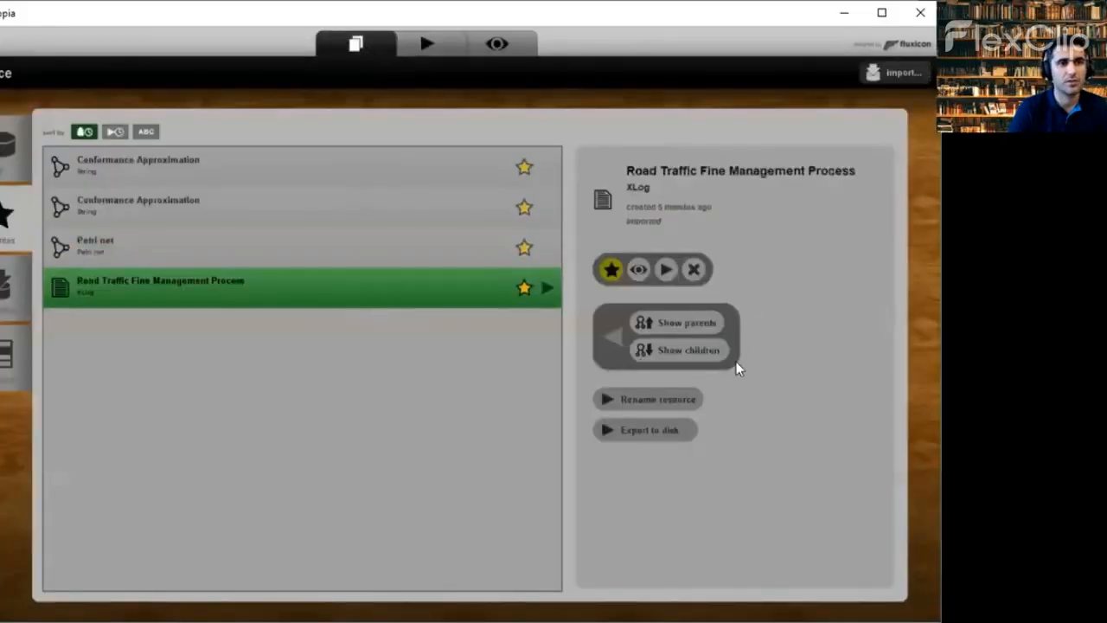
- Choose the Alignment Approximator action for the log, replacing the Extract sample of traces (Random) choice
click(665, 269)
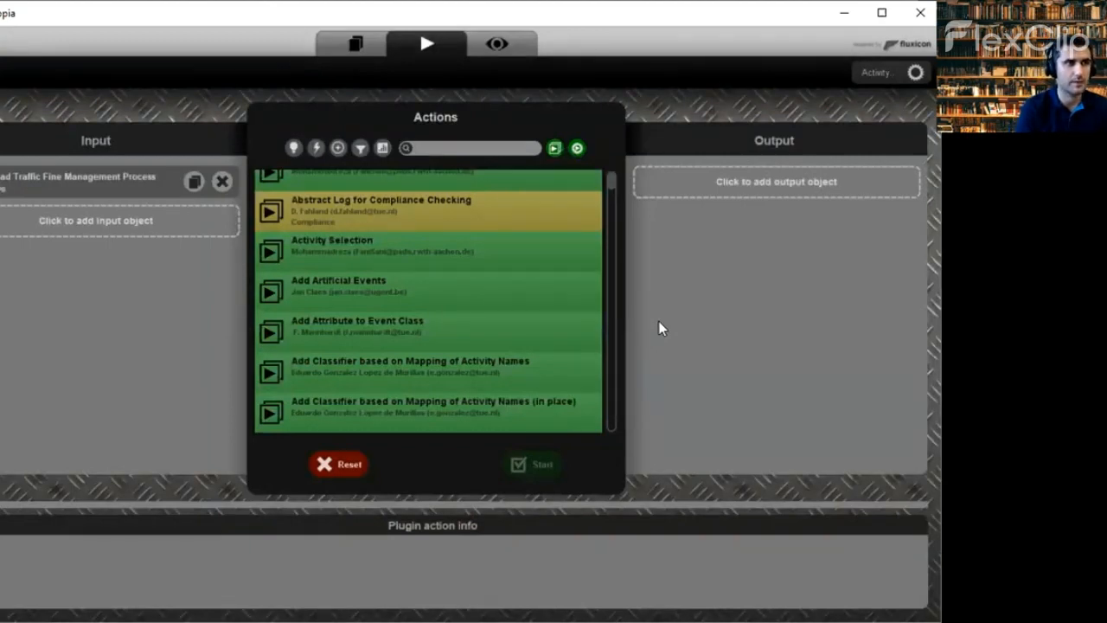
text(sample)
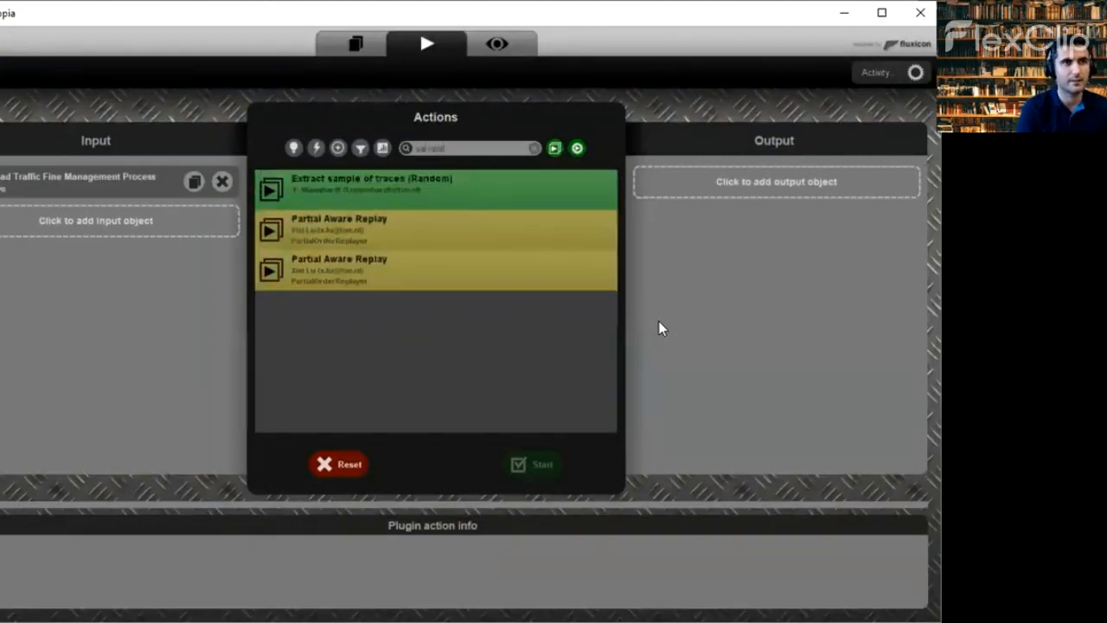
click(487, 184)
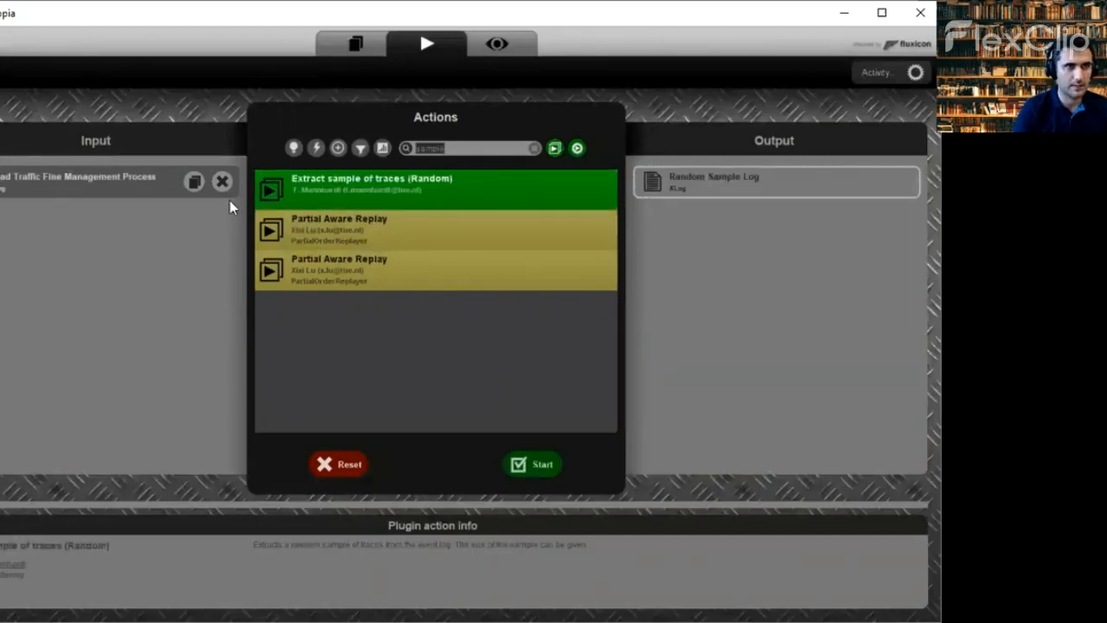
click(223, 182)
click(468, 147)
key(BackSpace)
key(BackSpace)
key(BackSpace)
key(BackSpace)
key(BackSpace)
key(BackSpace)
text(al)
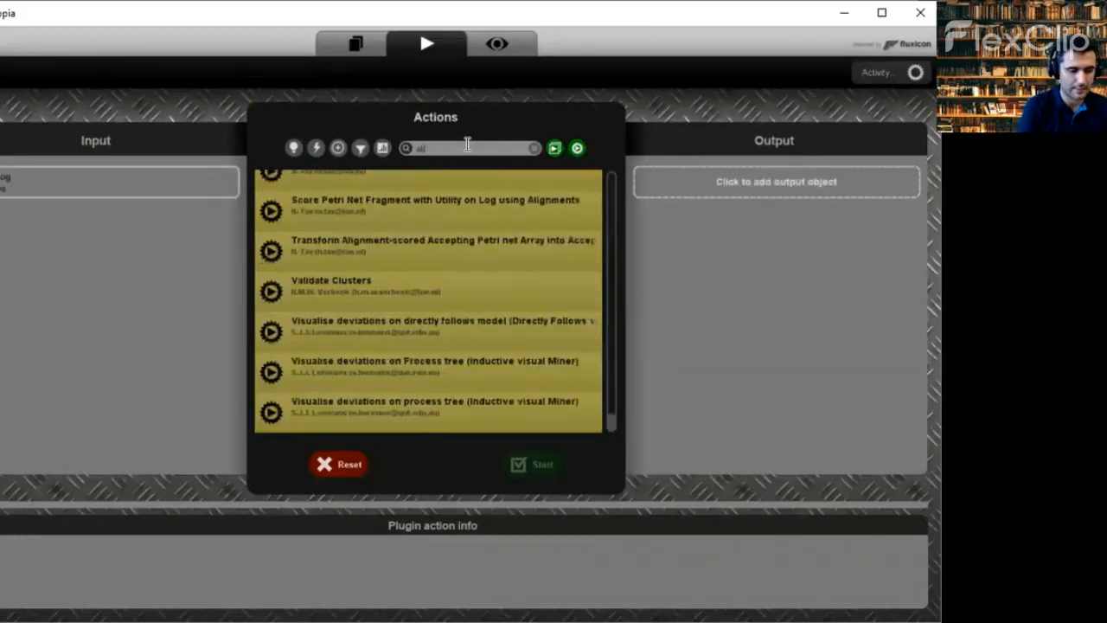
text(ignment ap)
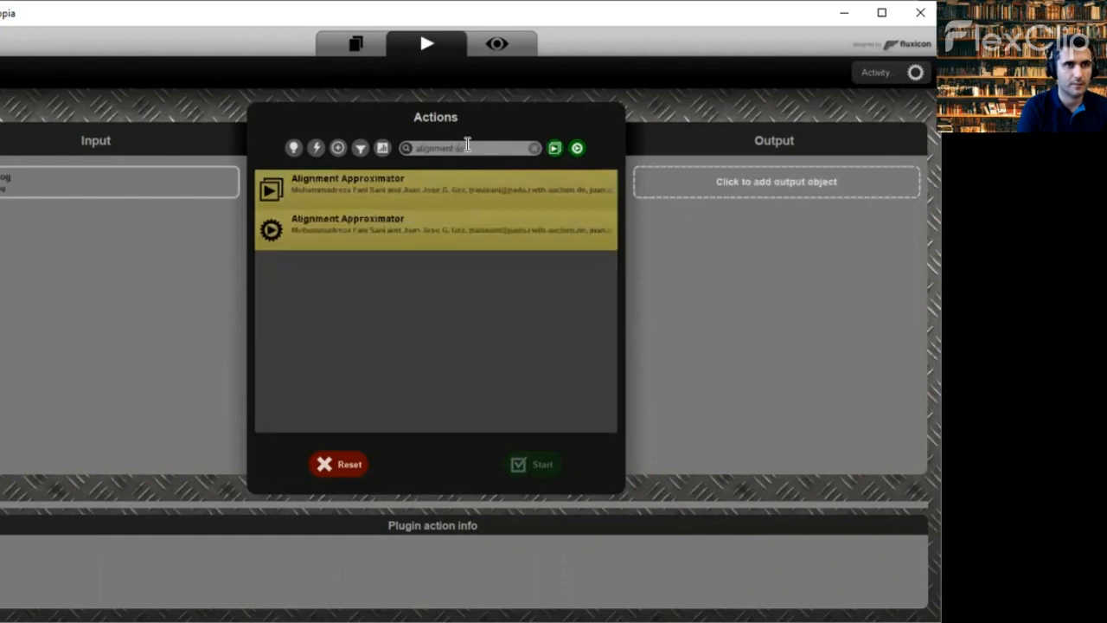
click(325, 222)
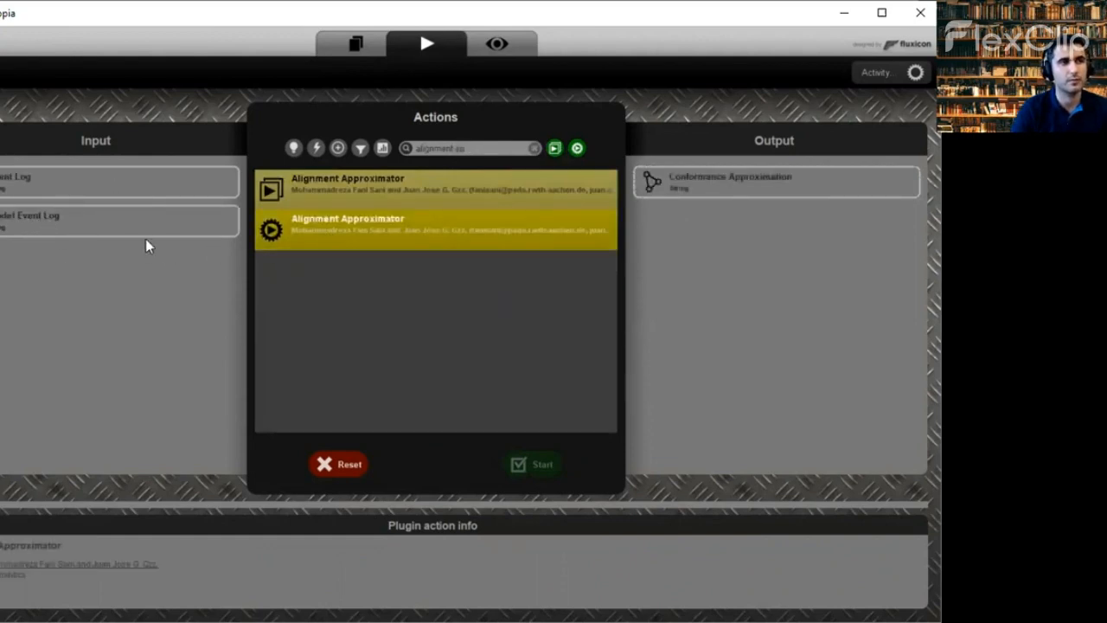
- Assign the Model log and Road Traffic Fine log as inputs and start the run
click(100, 218)
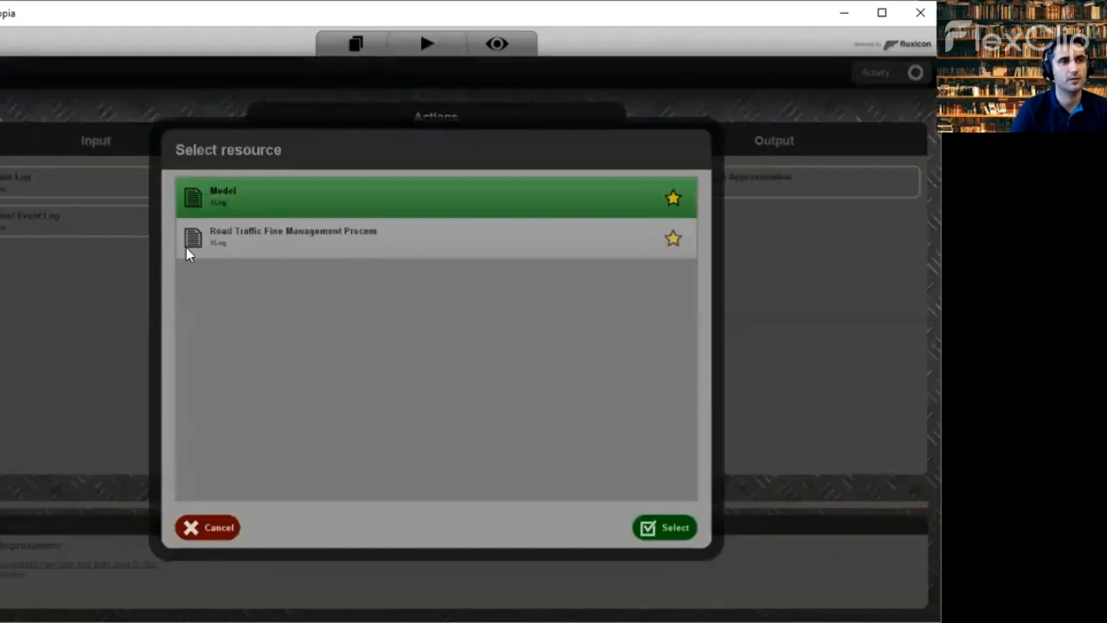
double_click(208, 200)
click(157, 188)
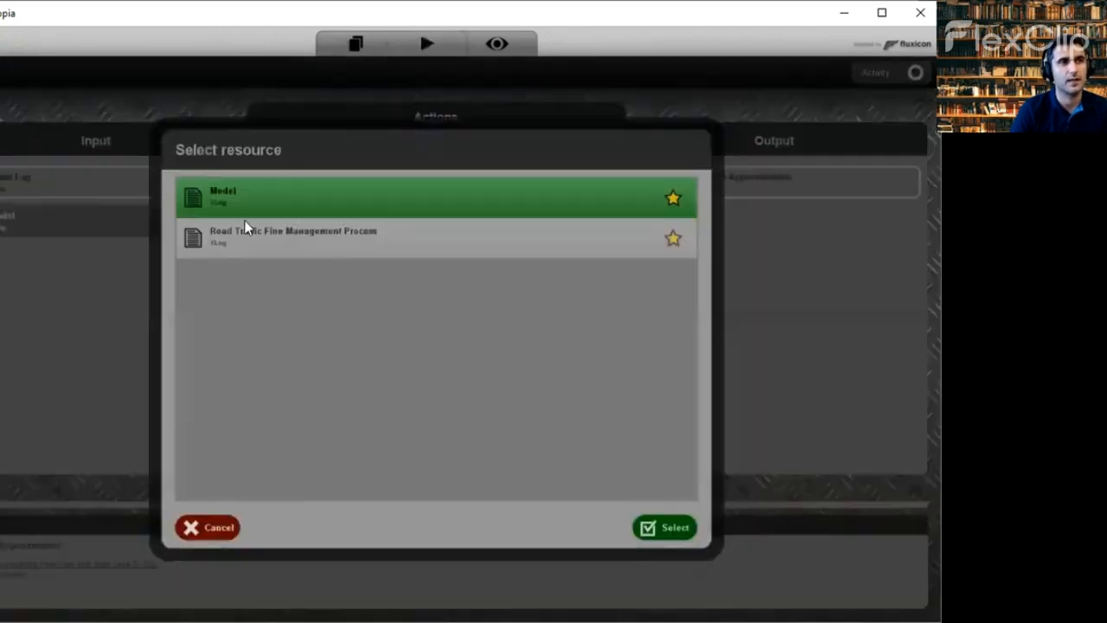
double_click(243, 229)
click(527, 467)
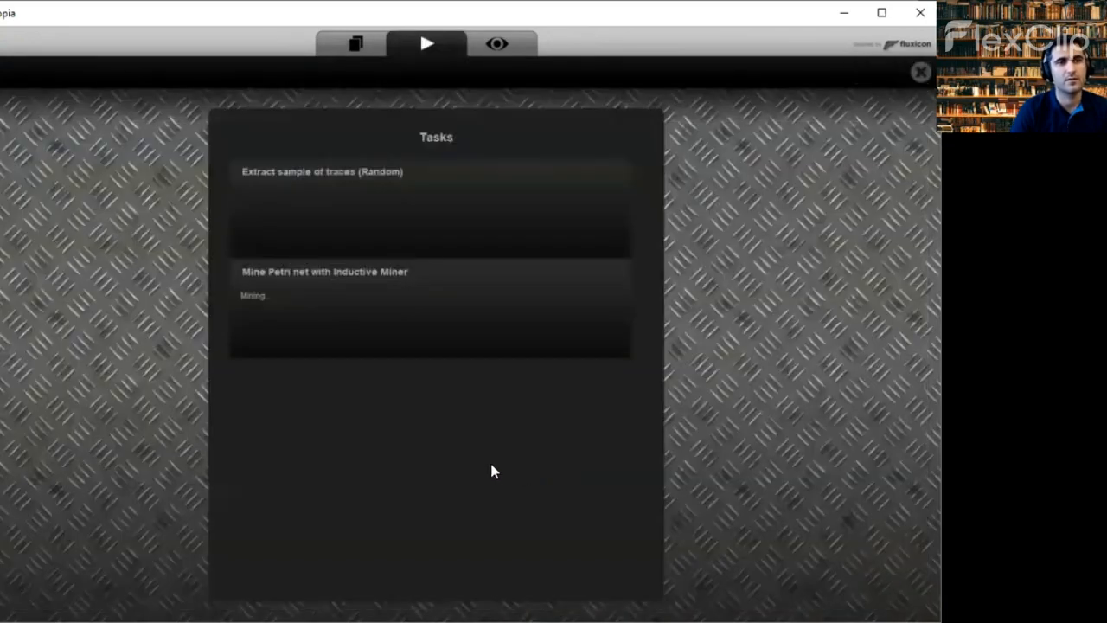